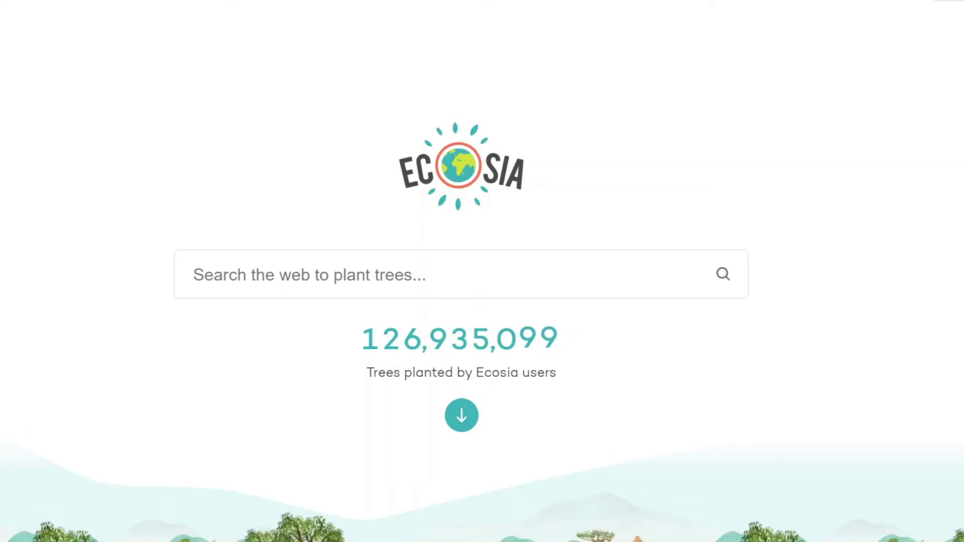
Step: Search Ecosia for SUPERAntiSpyware and scroll to the knowledge panel's official website link
key(Return)
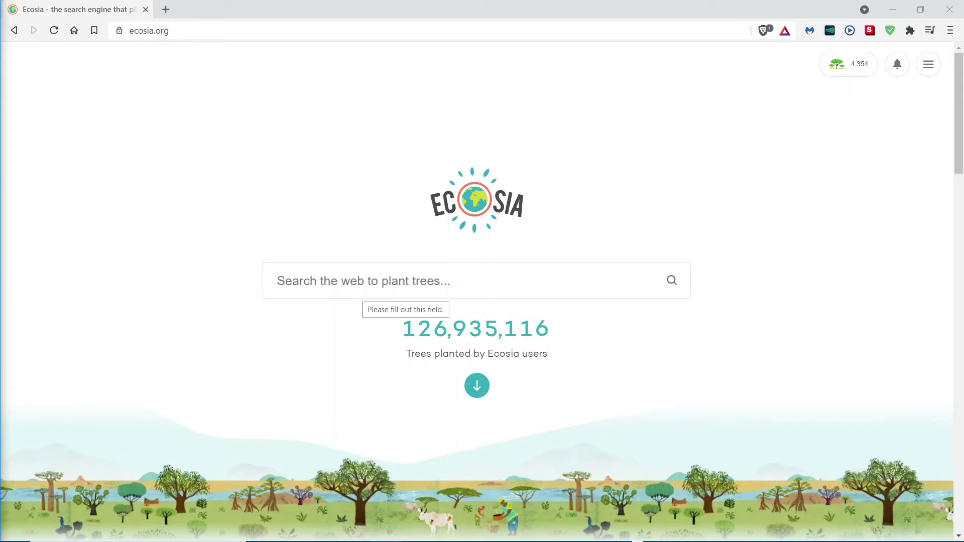
click(277, 281)
text(SUPERAntiSpyware)
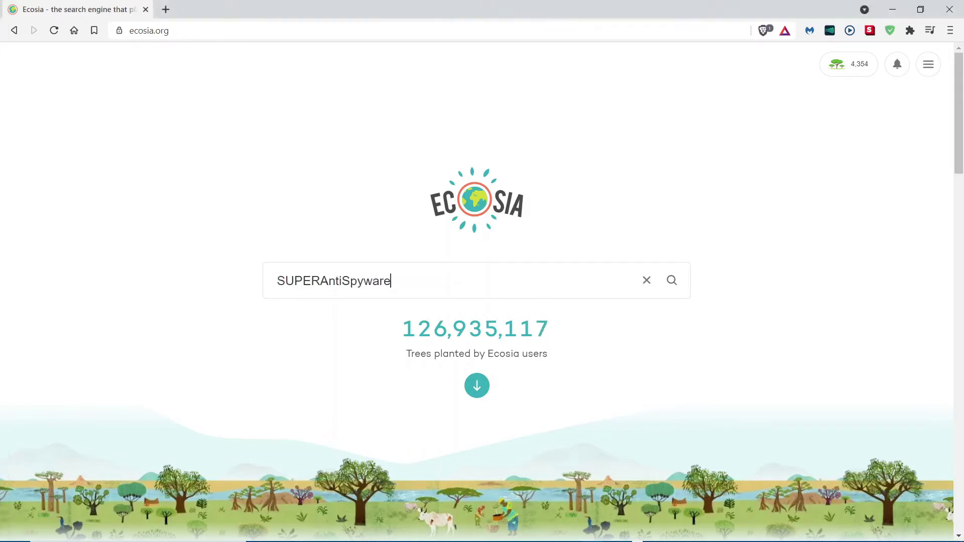
key(Return)
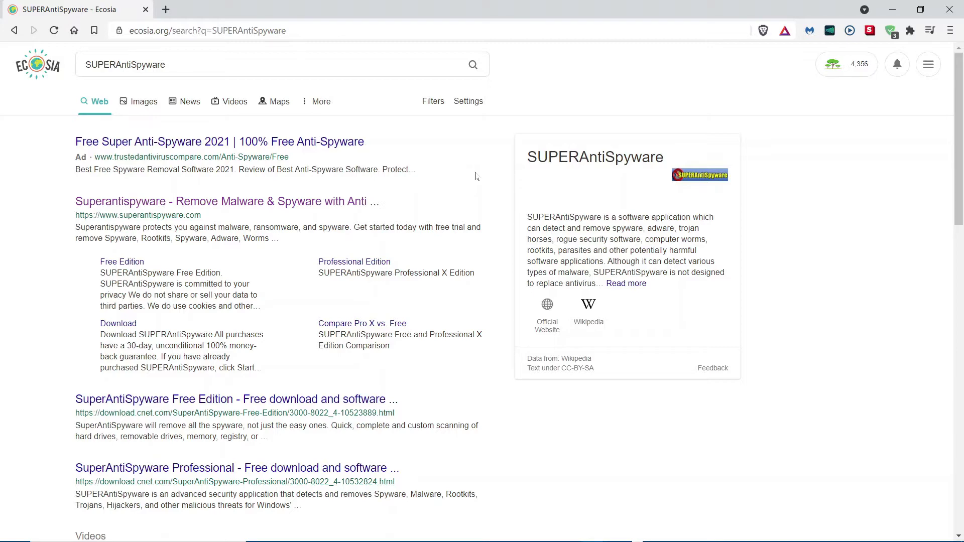
scroll(249, 236, up, 3)
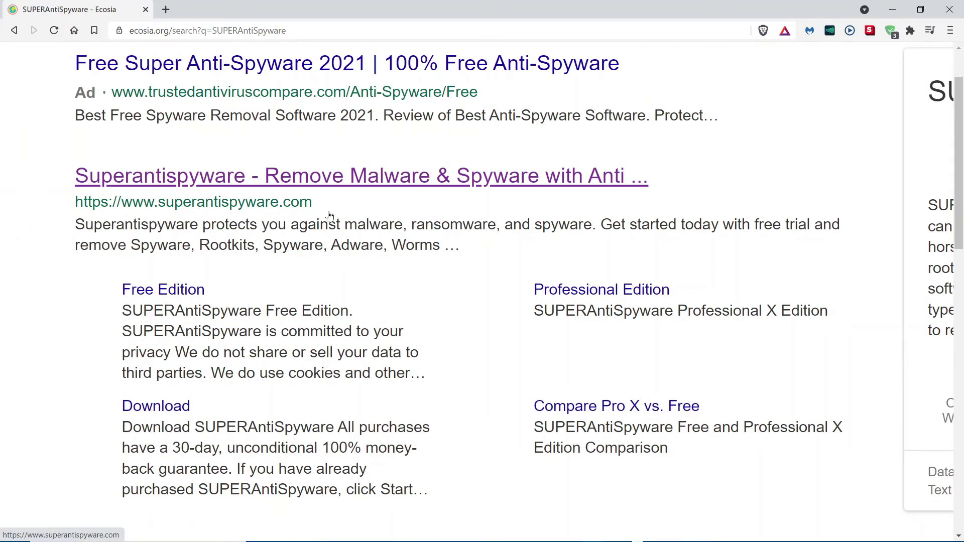
scroll(267, 231, right, 5)
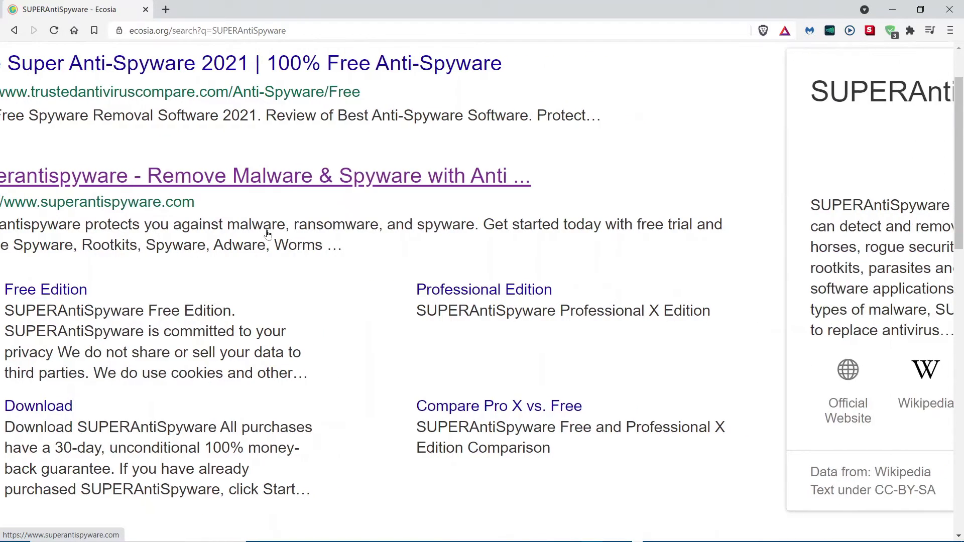
scroll(618, 243, down, 1)
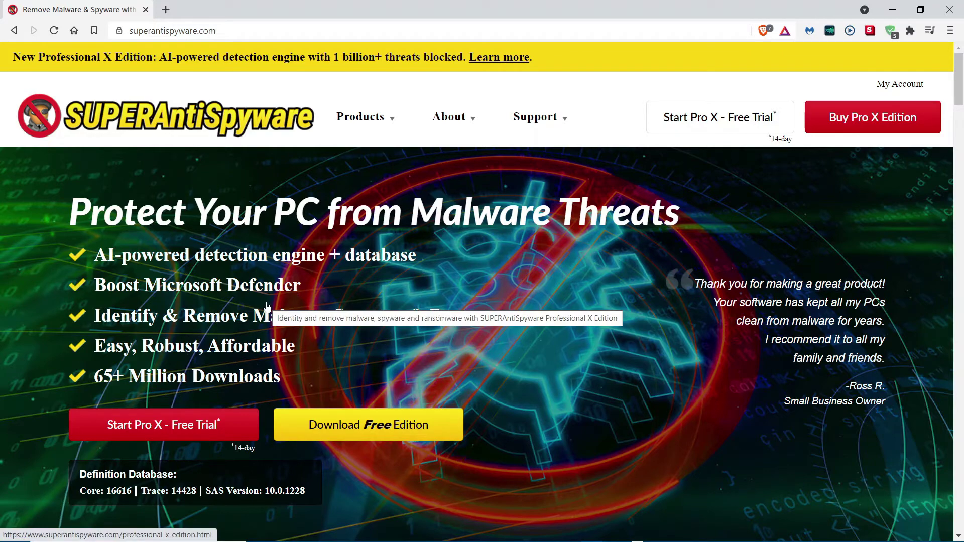
Step: Scroll the official site to the Free Edition offer and start its download
ctrl+scroll(267, 308, up, 5)
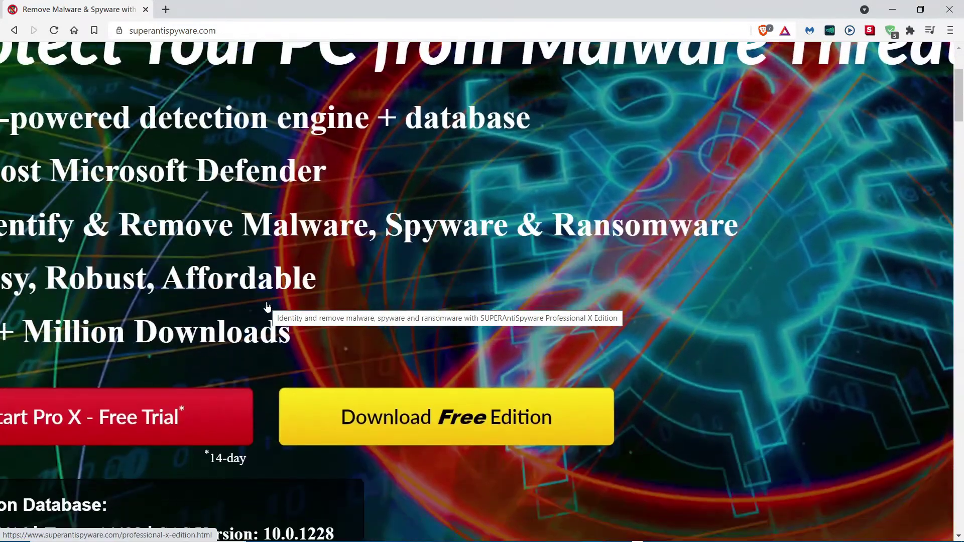
scroll(267, 307, down, 1)
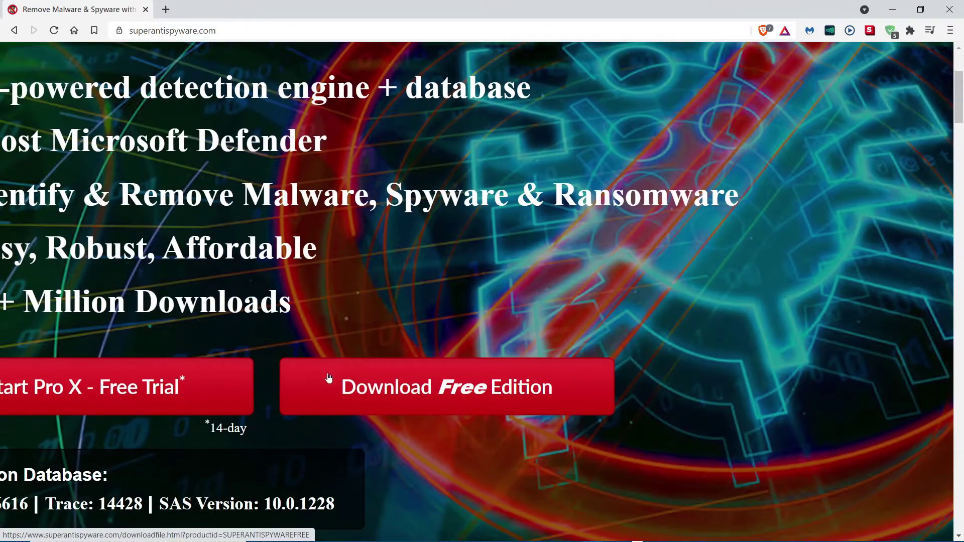
click(568, 389)
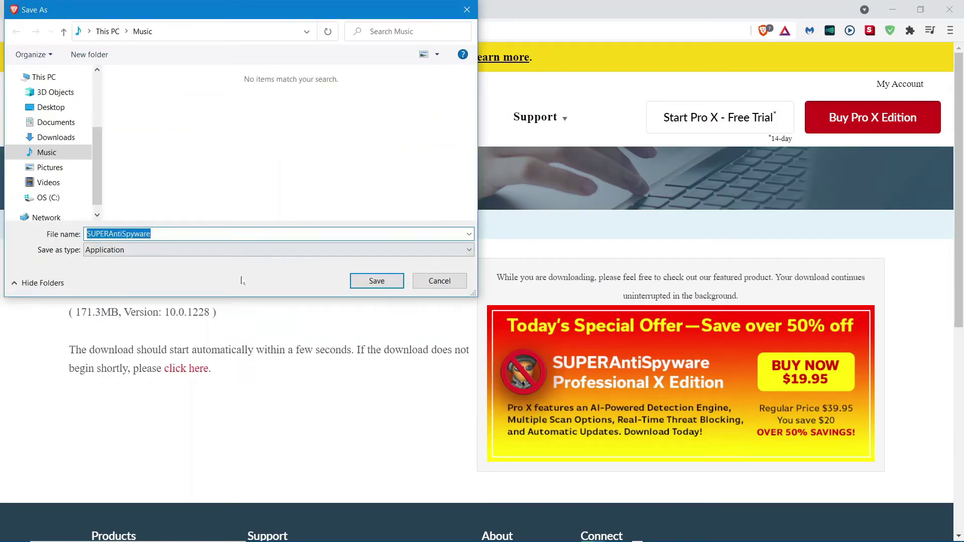
Step: Save SUPERAntiSpyware.exe to the Downloads folder and show the finished download's options
click(56, 137)
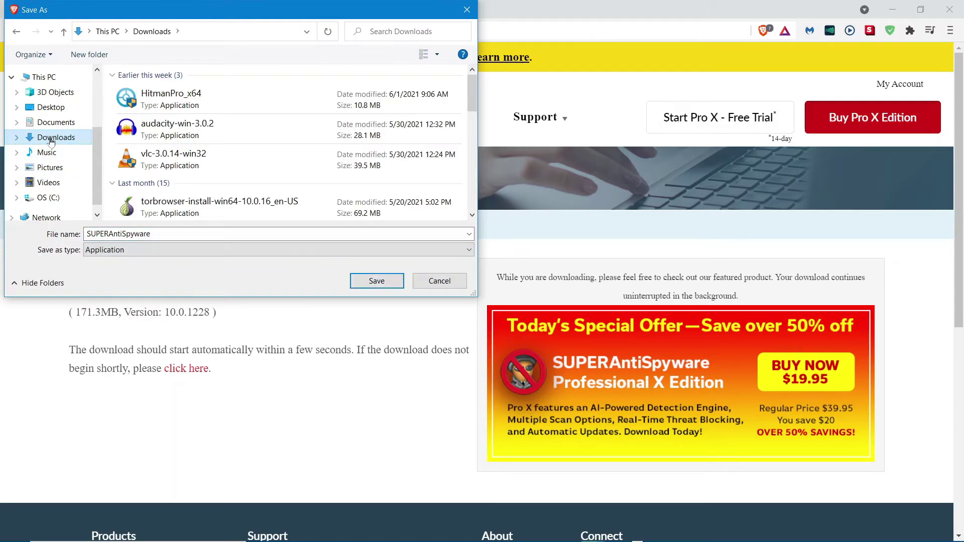
click(387, 282)
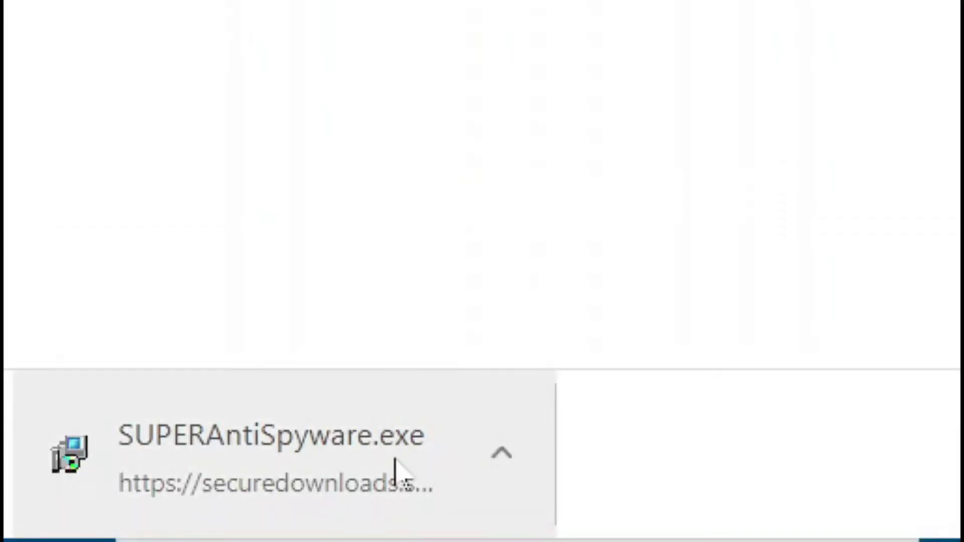
click(515, 475)
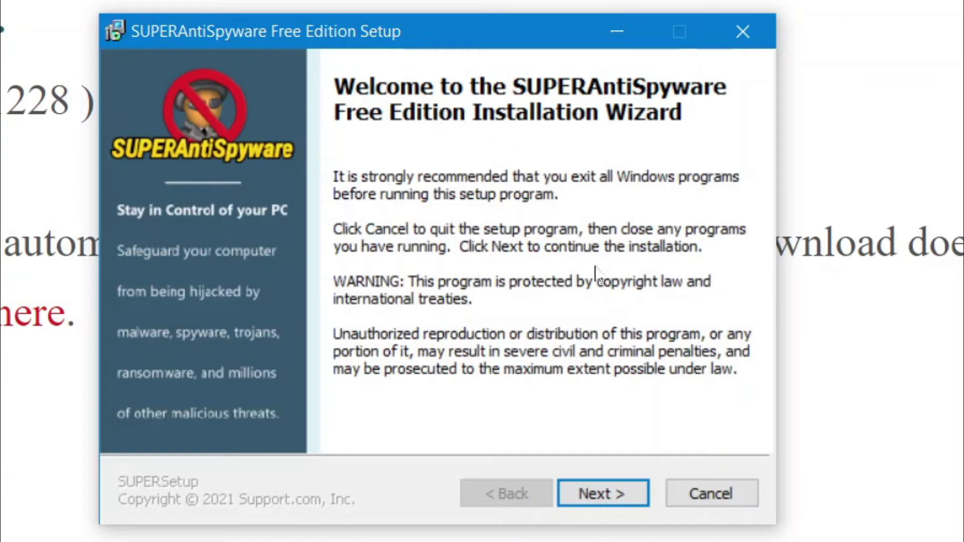
Step: Get past the setup Welcome page and accept the License Agreement with I Agree
click(607, 503)
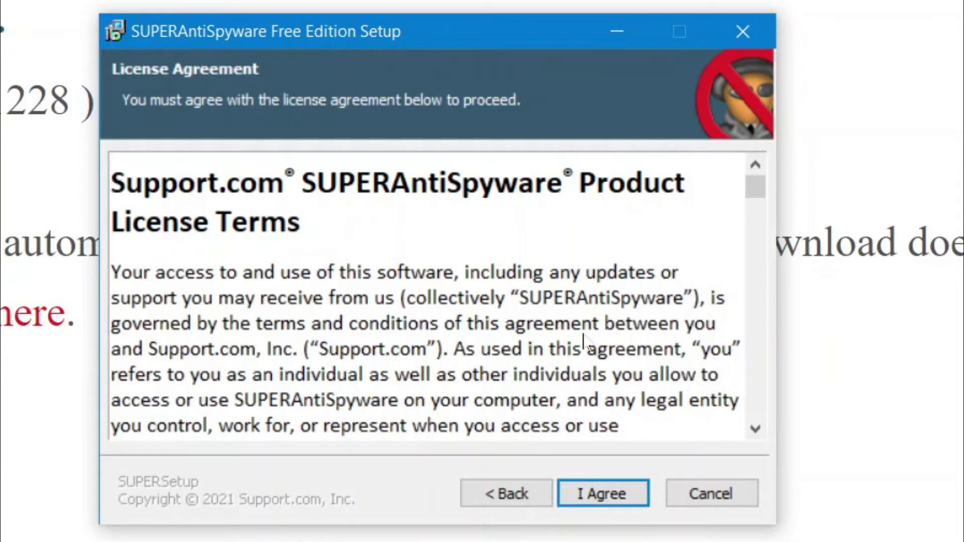
click(609, 505)
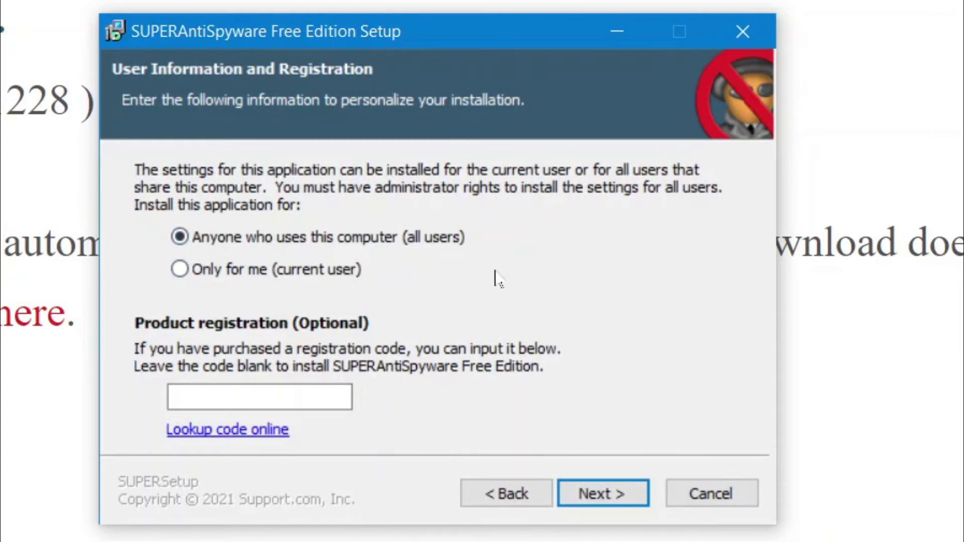
Step: Keep the all-users install without a registration code and install to C:\Program Files\SUPERAntiSpyware
click(610, 500)
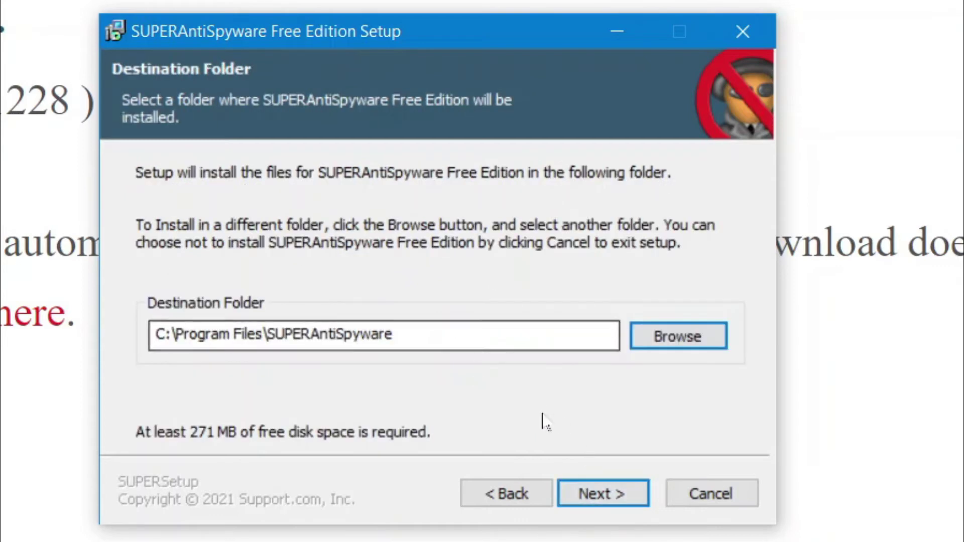
click(588, 500)
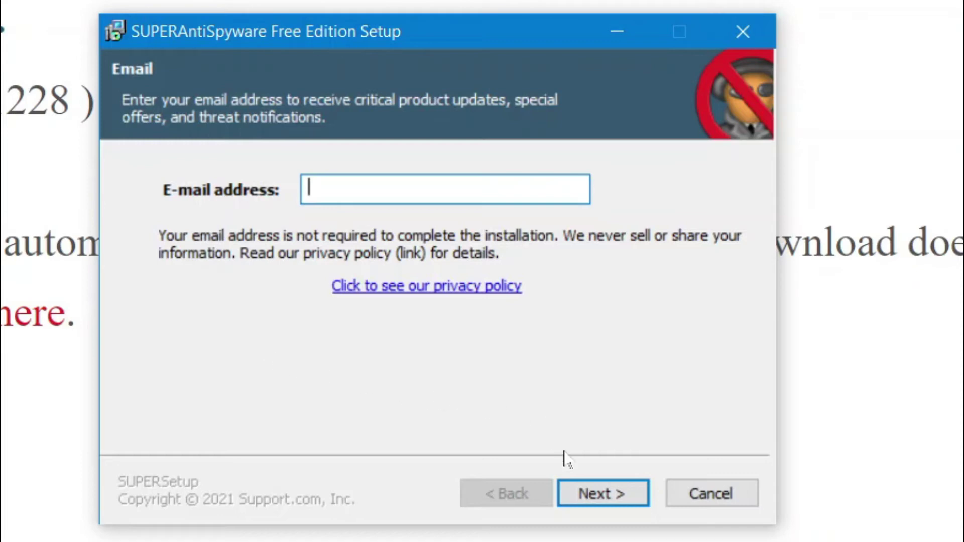
Step: Skip the e-mail, untick the diagnostic and definition-update options, and finish setup
click(595, 499)
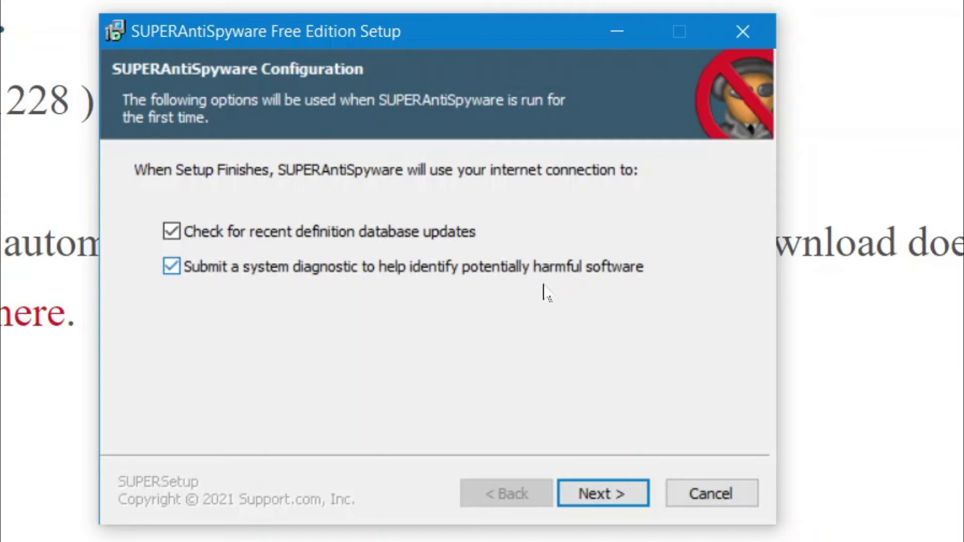
click(178, 265)
click(181, 234)
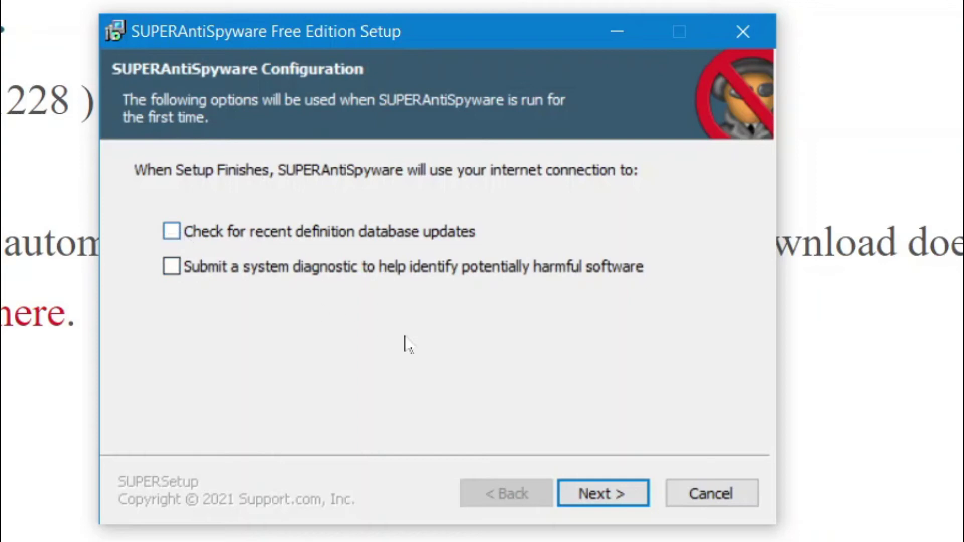
click(611, 509)
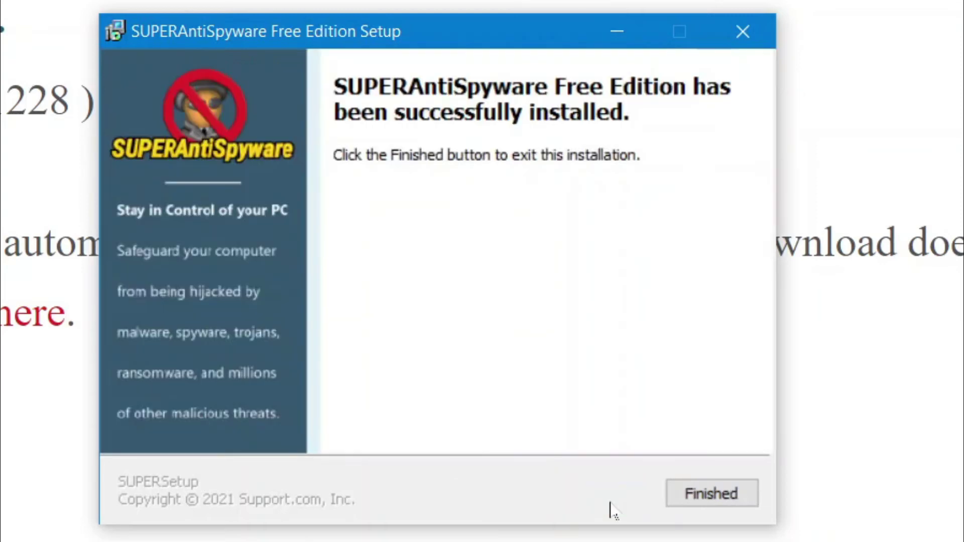
click(693, 505)
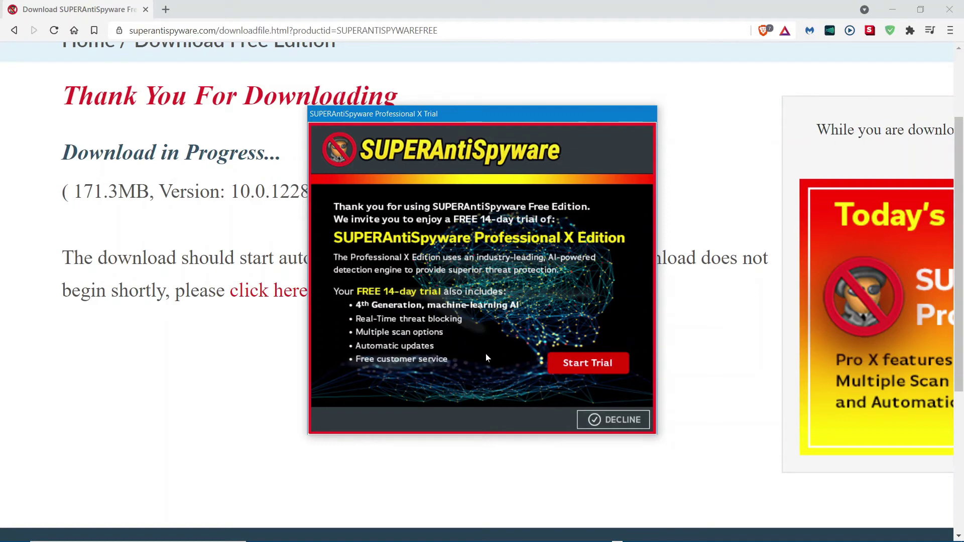
Step: Decline the Professional X trial offer and maximize the SUPERAntiSpyware window
click(612, 422)
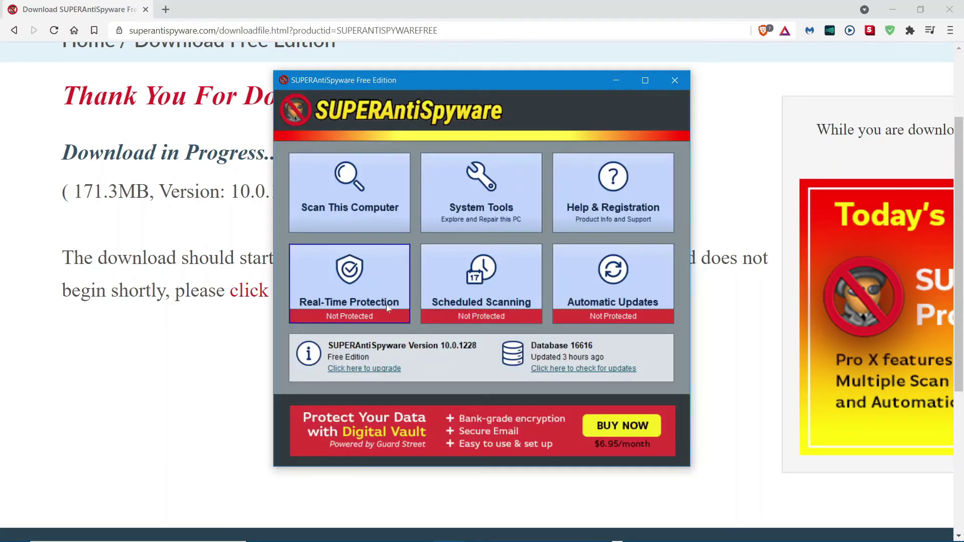
click(645, 81)
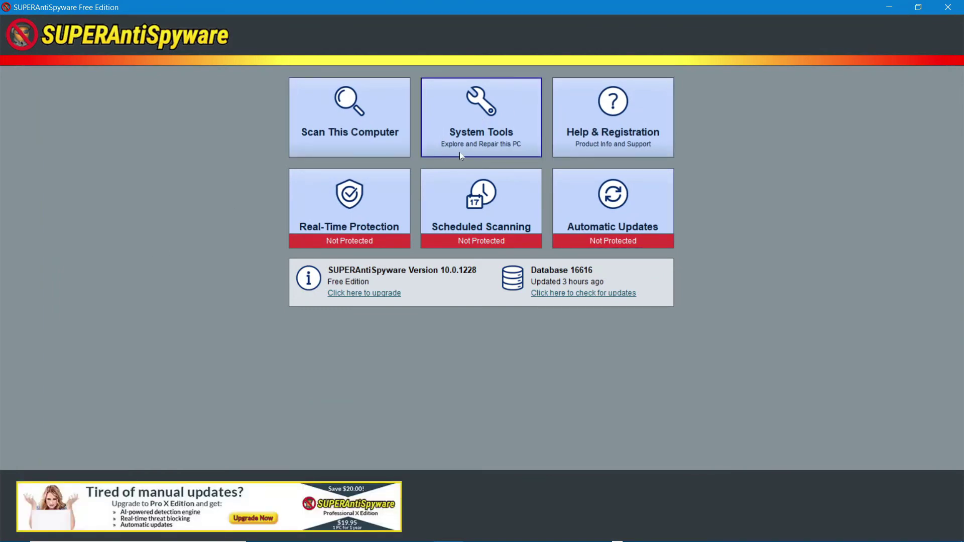
Step: Review the System Tools page, return to the dashboard, and open Scan This Computer
click(482, 140)
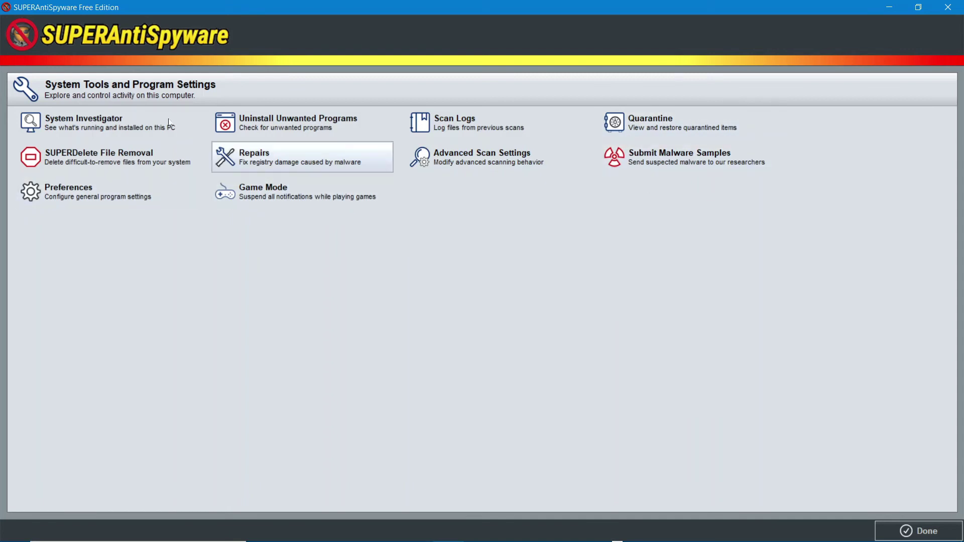
key(Escape)
click(346, 136)
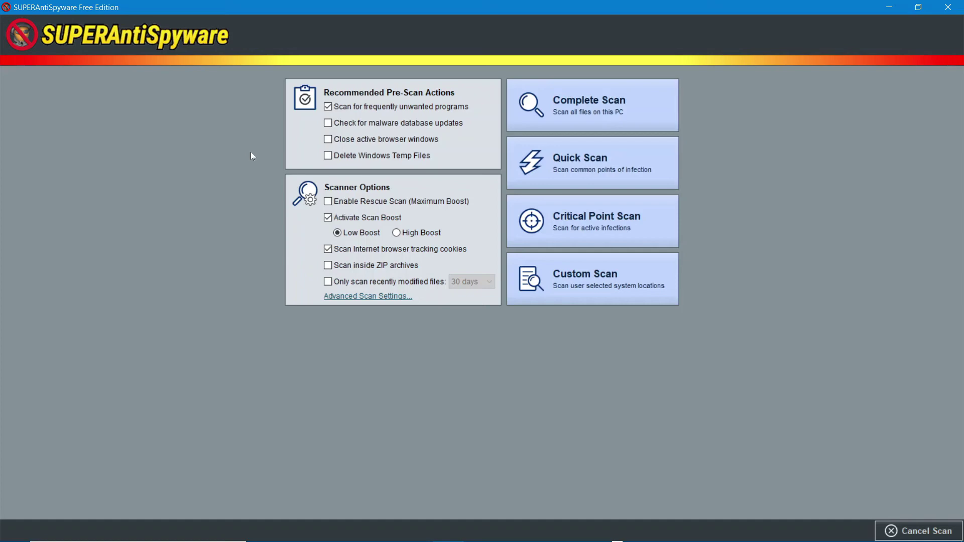
Step: Tick the malware database update check and dismiss the Pro X Feature Unavailable notice
click(370, 126)
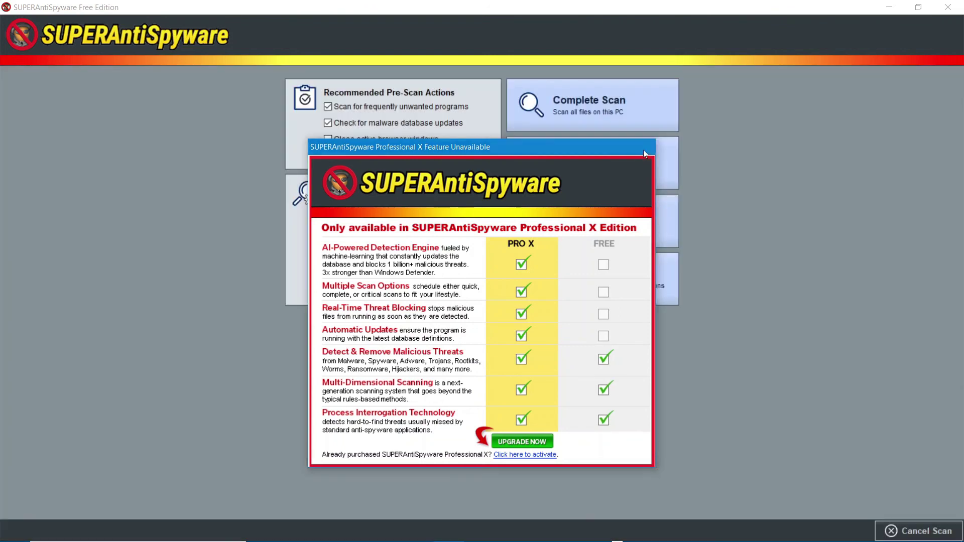
click(645, 152)
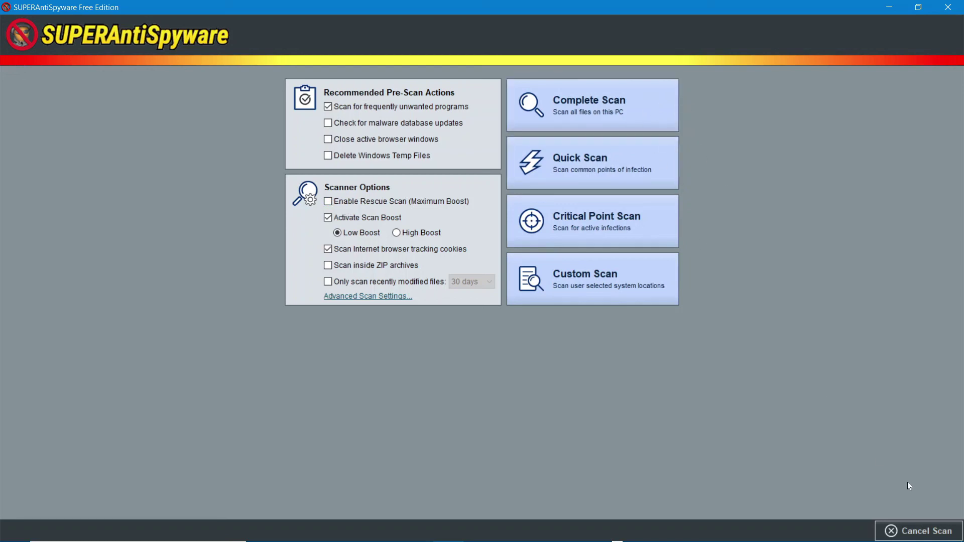
Step: Use Cancel Scan to return to the dashboard without running any scan
click(918, 531)
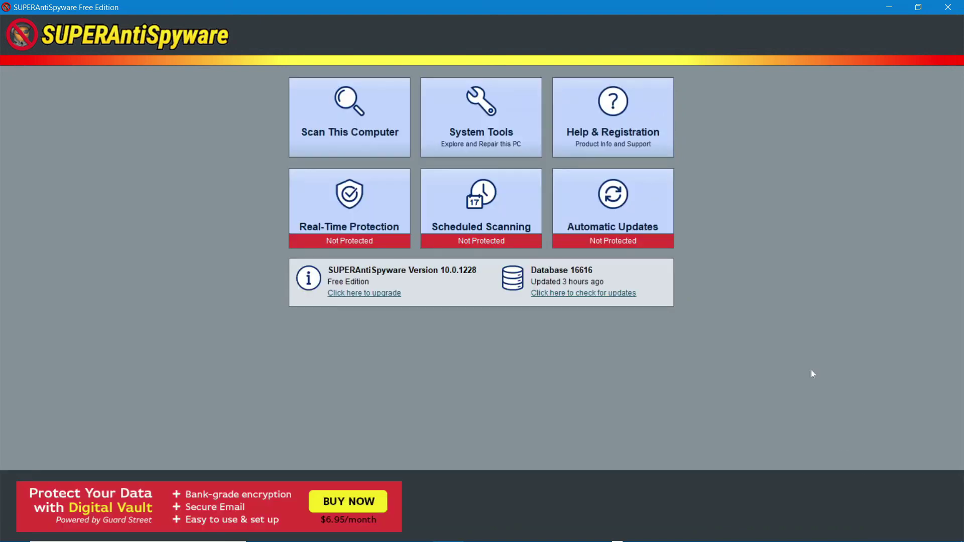